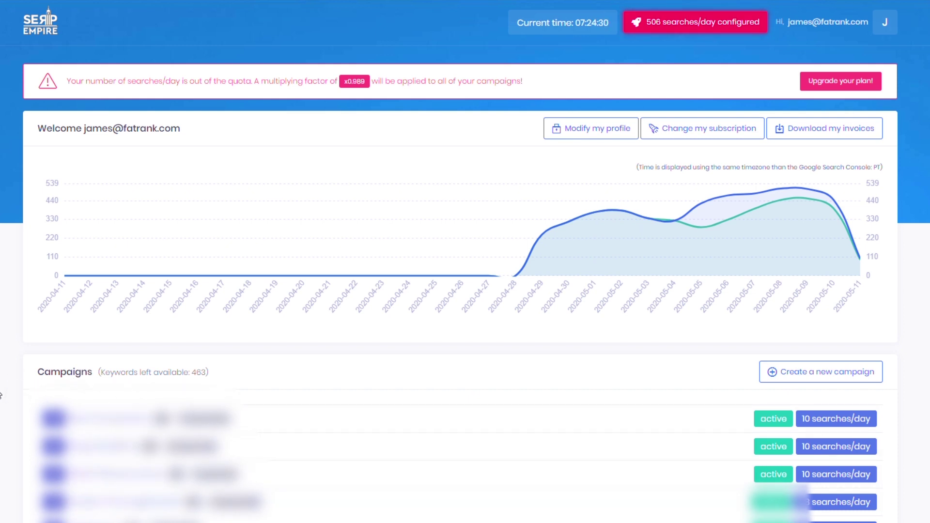
{"action": "scroll", "coordinate": [1, 394], "scroll_direction": "down", "scroll_amount": 1}
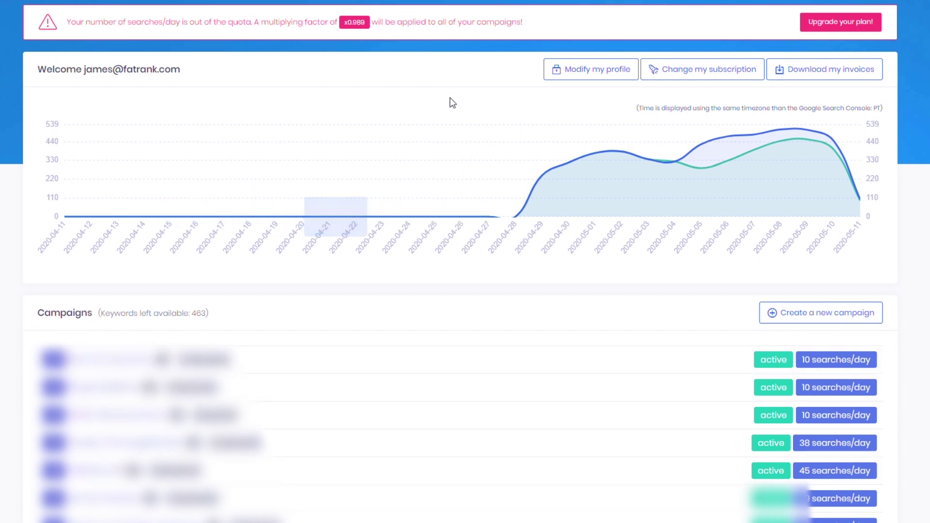
{"action": "scroll", "coordinate": [150, 323], "scroll_direction": "down", "scroll_amount": 3}
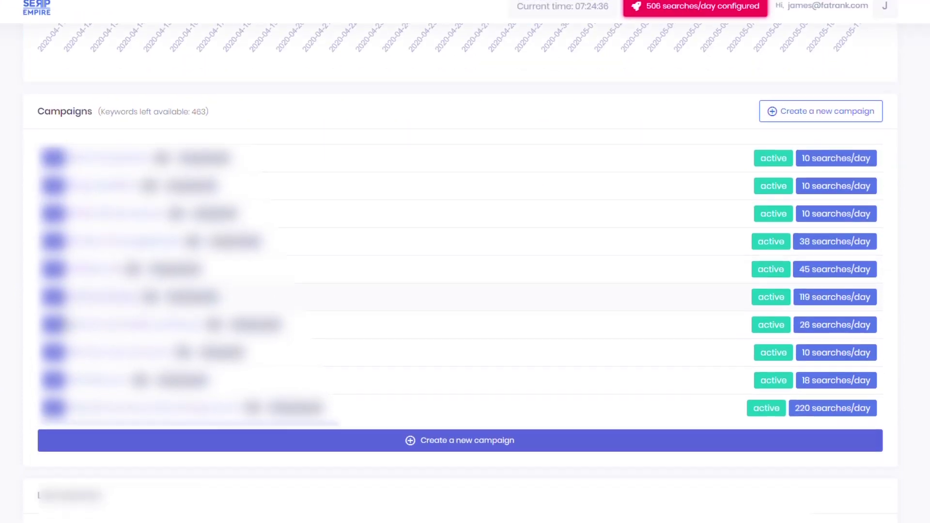
{"action": "scroll", "coordinate": [62, 326], "scroll_direction": "down", "scroll_amount": 3}
{"action": "scroll", "coordinate": [63, 326], "scroll_direction": "down", "scroll_amount": 3}
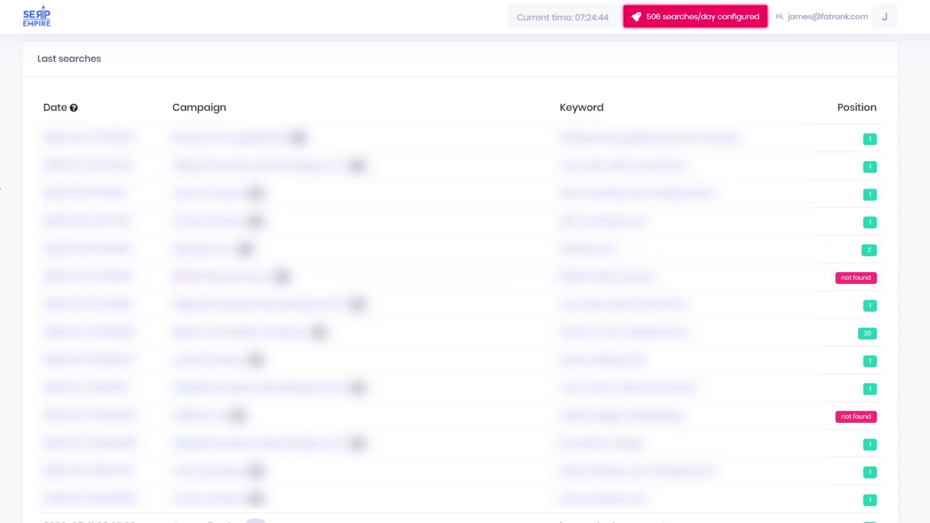
{"action": "scroll", "coordinate": [8, 301], "scroll_direction": "up", "scroll_amount": 3}
{"action": "scroll", "coordinate": [8, 301], "scroll_direction": "up", "scroll_amount": 2}
{"action": "scroll", "coordinate": [8, 300], "scroll_direction": "up", "scroll_amount": 4}
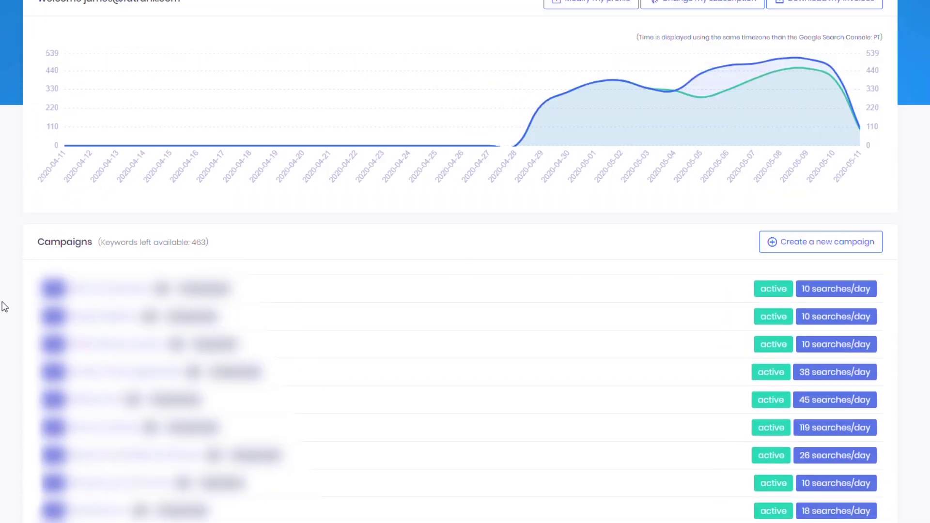
{"action": "scroll", "coordinate": [3, 307], "scroll_direction": "up", "scroll_amount": 2}
{"action": "scroll", "coordinate": [374, 342], "scroll_direction": "up", "scroll_amount": 2}
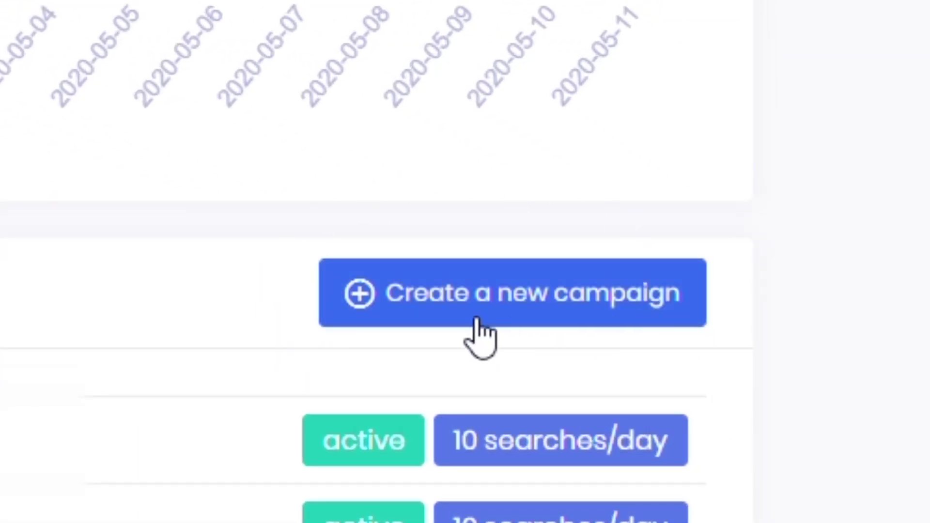
Start a new campaign and look over its Name, Website, Country and Region fields.
{"action": "left_click", "coordinate": [473, 317]}
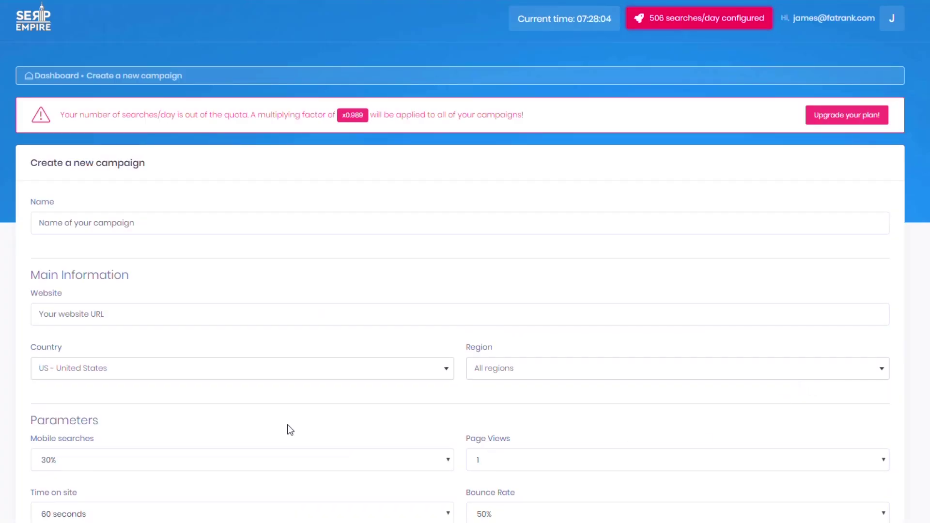
{"action": "left_click_drag", "start_coordinate": [22, 200], "coordinate": [62, 202]}
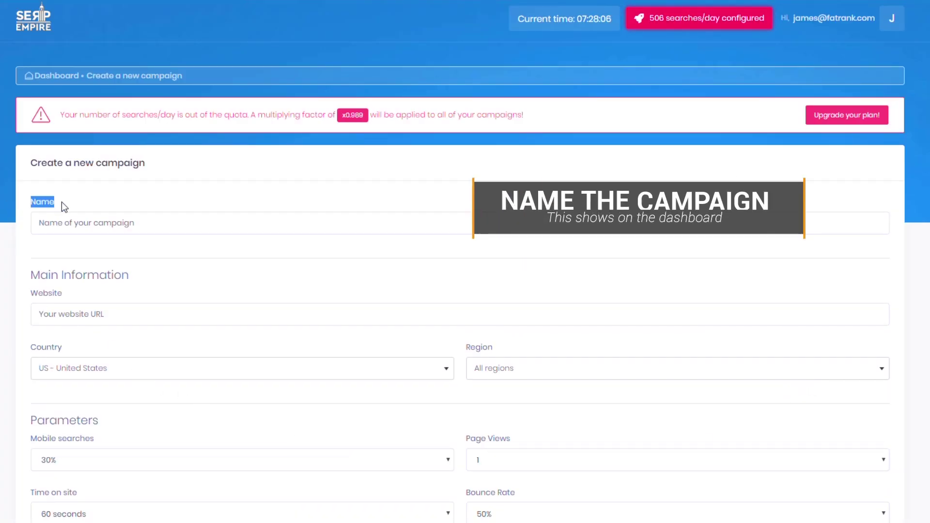
{"action": "left_click", "coordinate": [66, 206]}
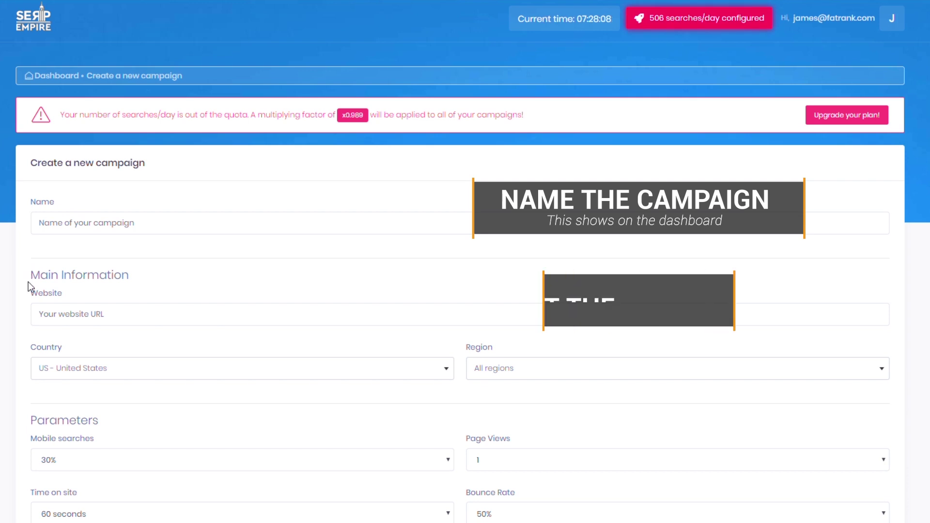
{"action": "double_click", "coordinate": [45, 291]}
{"action": "left_click_drag", "start_coordinate": [28, 346], "coordinate": [68, 344]}
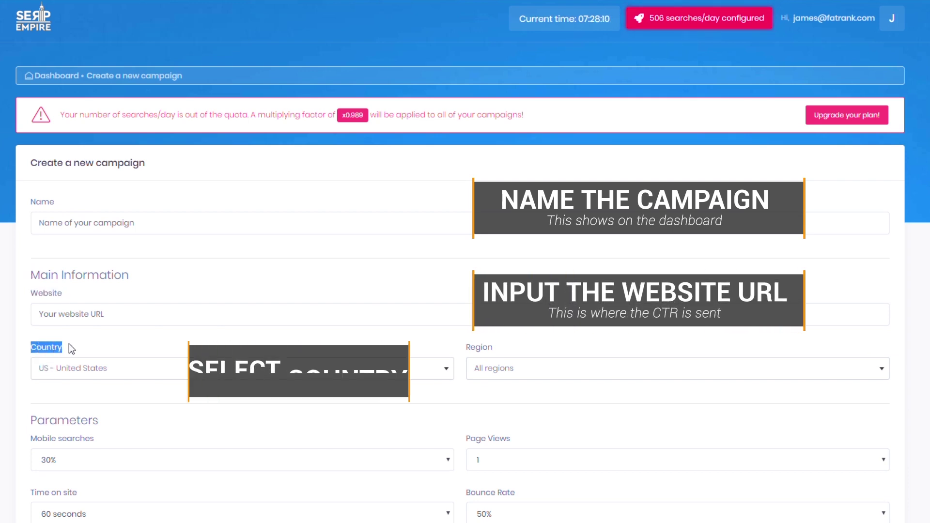
{"action": "left_click", "coordinate": [72, 345]}
{"action": "left_click_drag", "start_coordinate": [462, 349], "coordinate": [494, 348]}
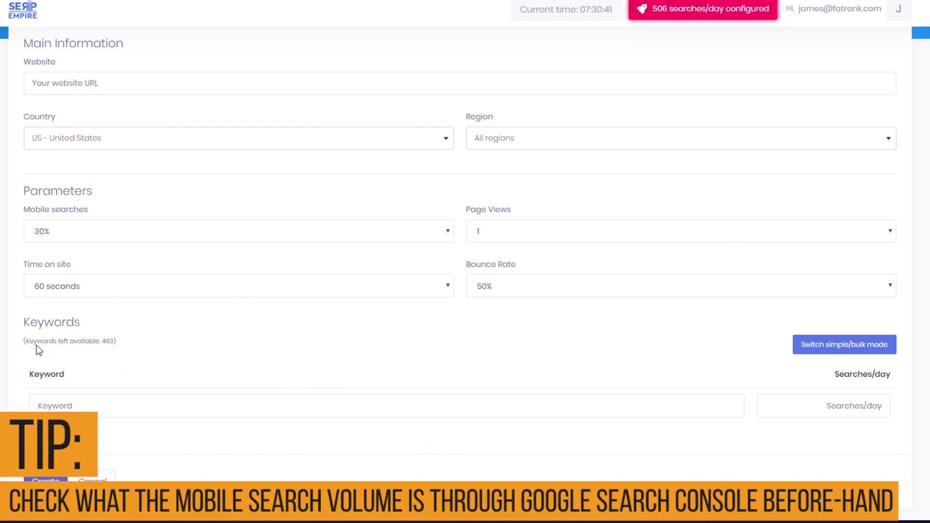
{"action": "left_click_drag", "start_coordinate": [22, 211], "coordinate": [100, 219]}
{"action": "left_click", "coordinate": [114, 211]}
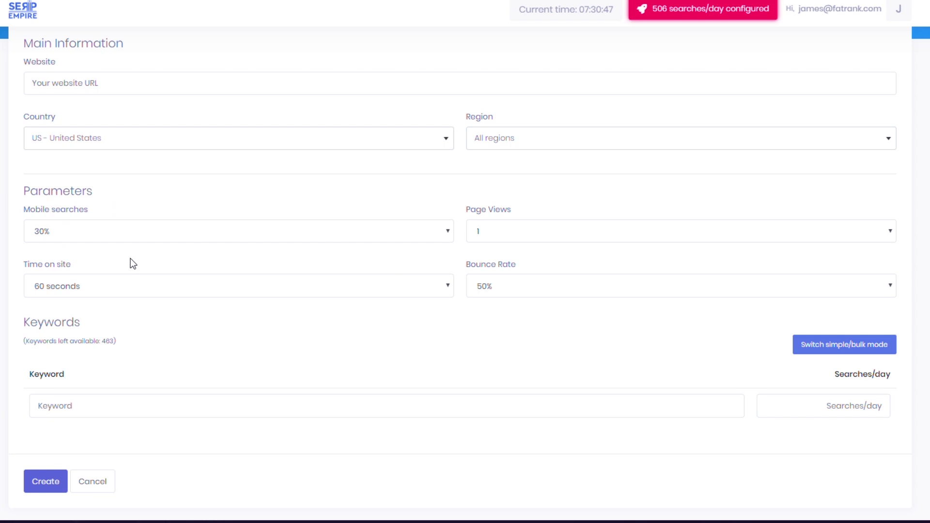
{"action": "left_click", "coordinate": [157, 238]}
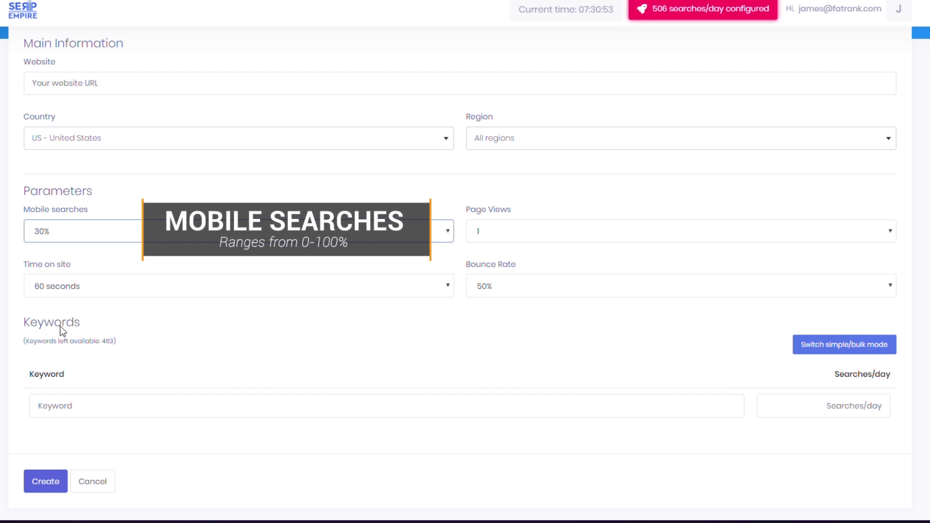
{"action": "left_click", "coordinate": [61, 350]}
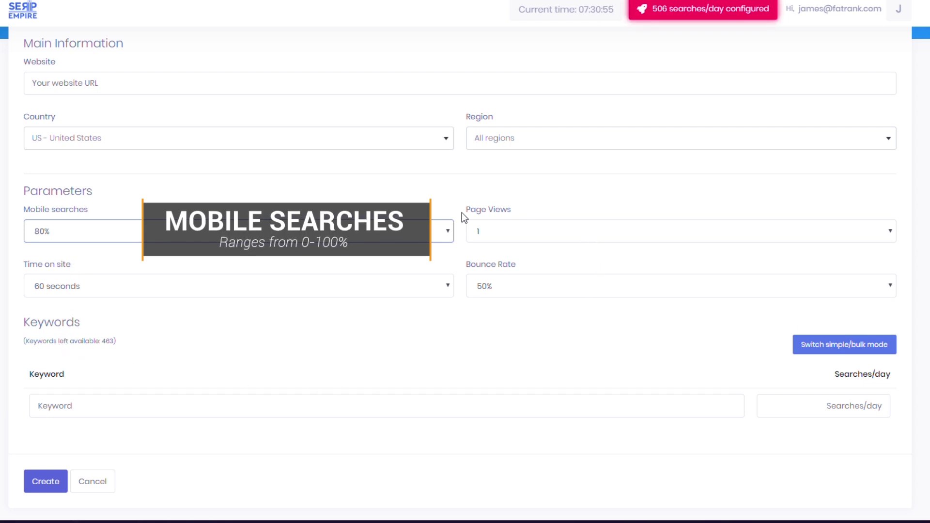
{"action": "left_click", "coordinate": [588, 231]}
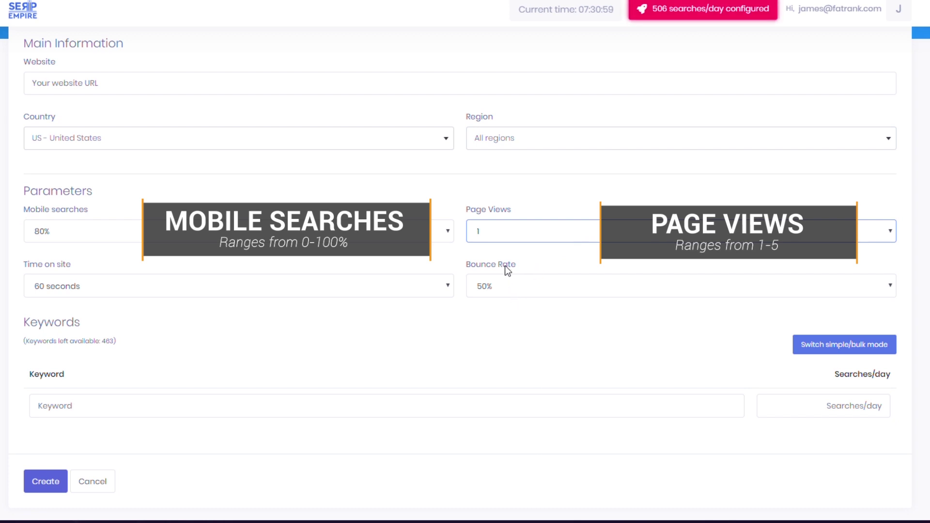
{"action": "key", "text": "Down"}
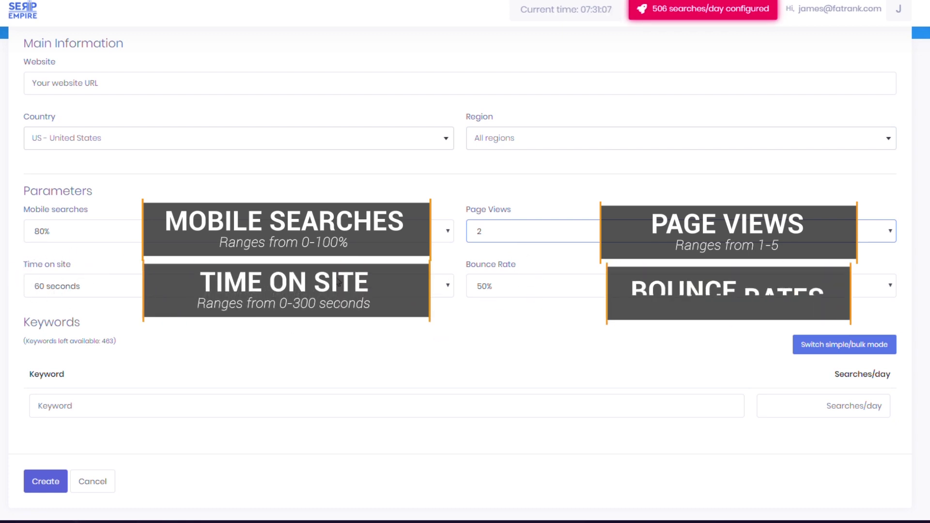
{"action": "left_click", "coordinate": [268, 286]}
{"action": "left_click", "coordinate": [117, 352]}
{"action": "left_click", "coordinate": [502, 286]}
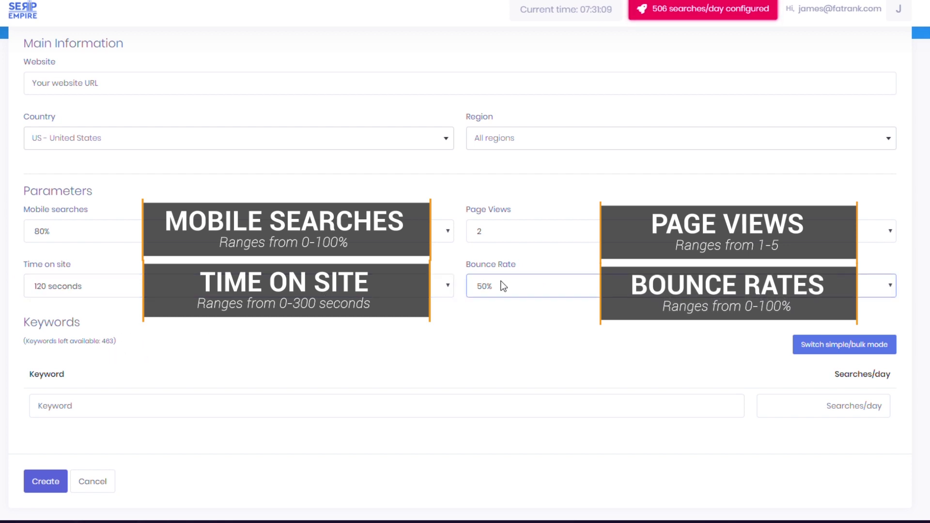
{"action": "left_click", "coordinate": [496, 333]}
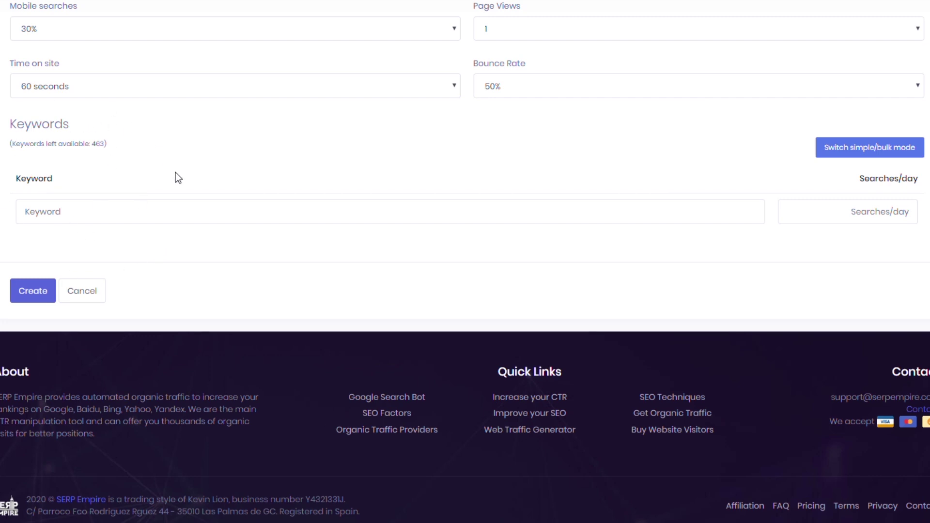
Enter Football as the first keyword with 10 searches per day.
{"action": "left_click", "coordinate": [97, 222]}
{"action": "type", "text": "F"}
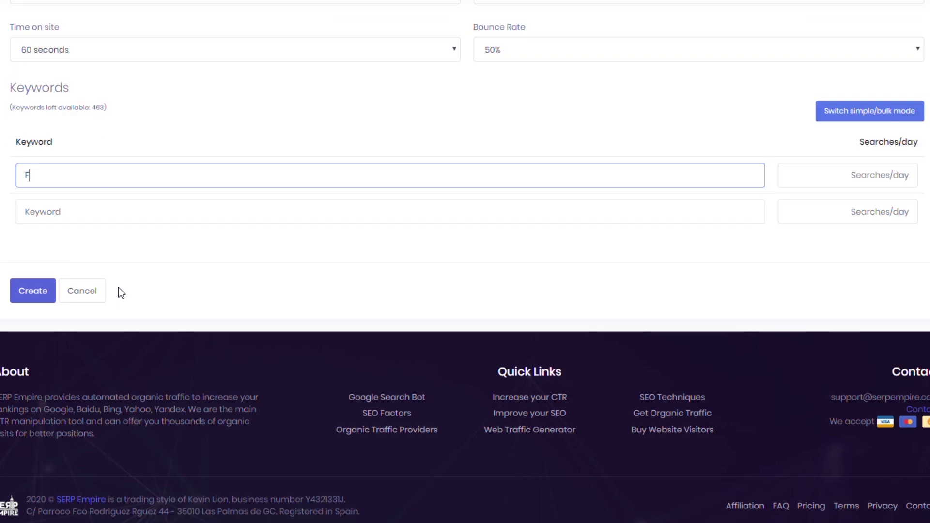
{"action": "type", "text": "ootball"}
{"action": "left_click", "coordinate": [836, 186]}
{"action": "type", "text": "10"}
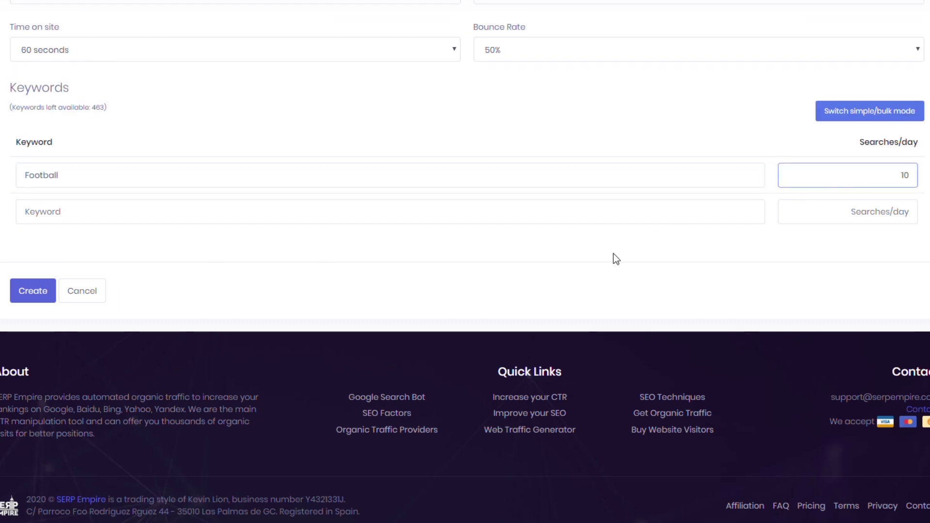
{"action": "left_click", "coordinate": [613, 259]}
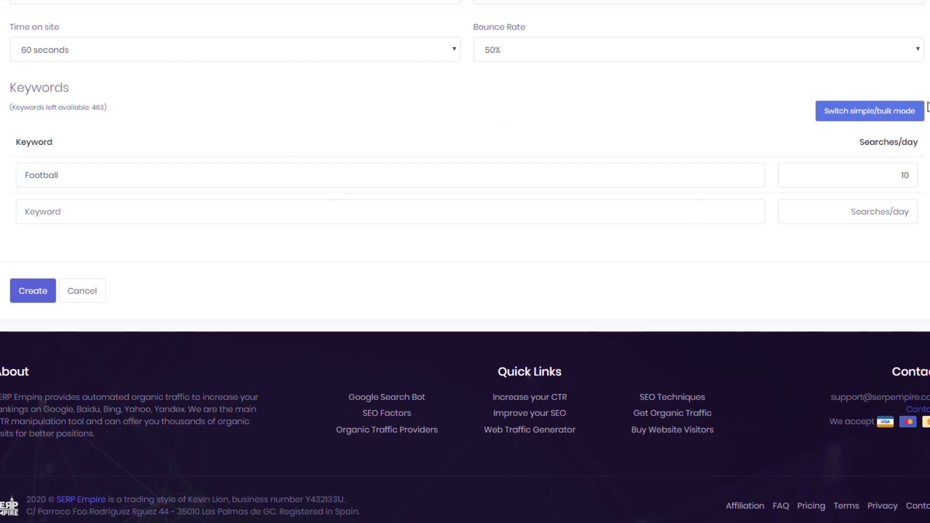
Add 'Football Boots,20' and 'Football Ground,30' in bulk mode, then return to simple rows.
{"action": "left_click", "coordinate": [874, 119]}
{"action": "left_click", "coordinate": [116, 152]}
{"action": "type", "text": "Football Ground,30"}
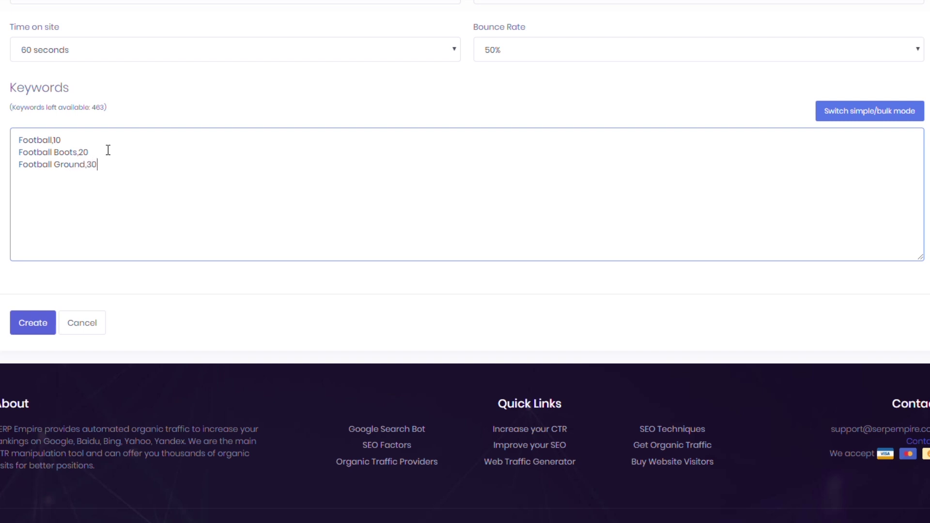
{"action": "left_click", "coordinate": [213, 289]}
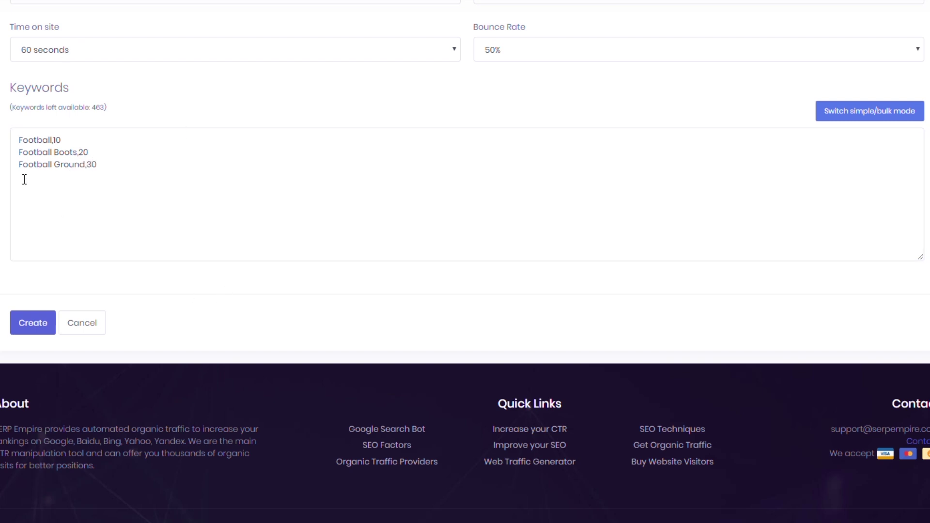
{"action": "left_click", "coordinate": [860, 110]}
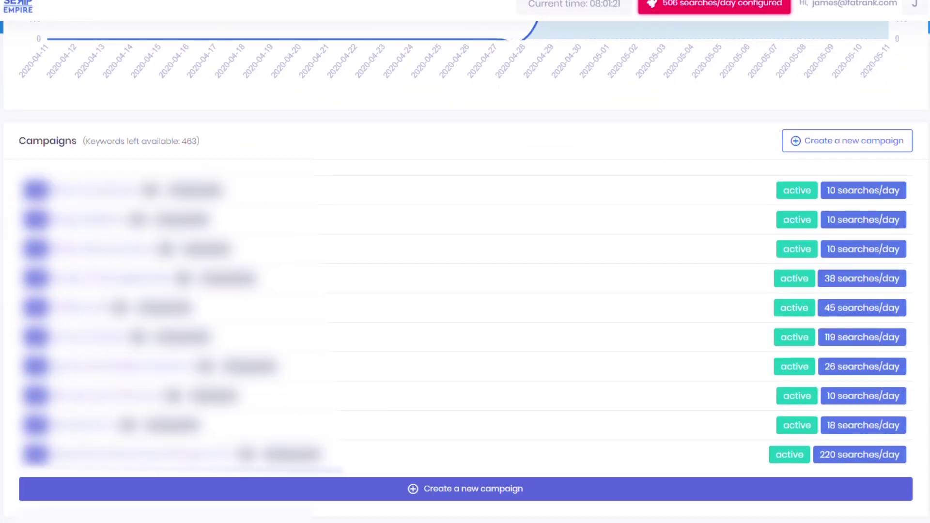
{"action": "scroll", "coordinate": [465, 292], "scroll_direction": "down", "scroll_amount": 1}
{"action": "scroll", "coordinate": [465, 290], "scroll_direction": "up", "scroll_amount": 5}
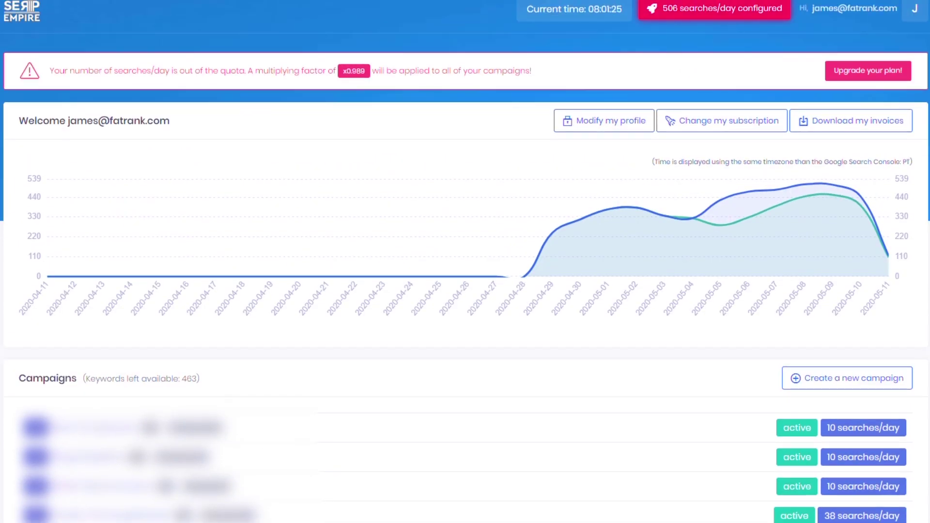
{"action": "scroll", "coordinate": [465, 291], "scroll_direction": "down", "scroll_amount": 2}
{"action": "scroll", "coordinate": [466, 291], "scroll_direction": "down", "scroll_amount": 3}
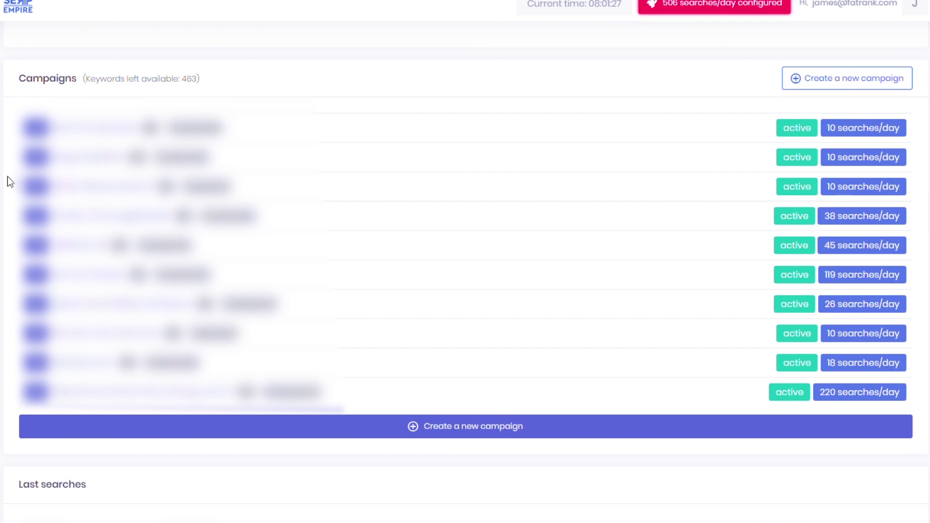
Open the Best Companies campaign's Statistics page from the dashboard.
{"action": "left_click", "coordinate": [102, 128]}
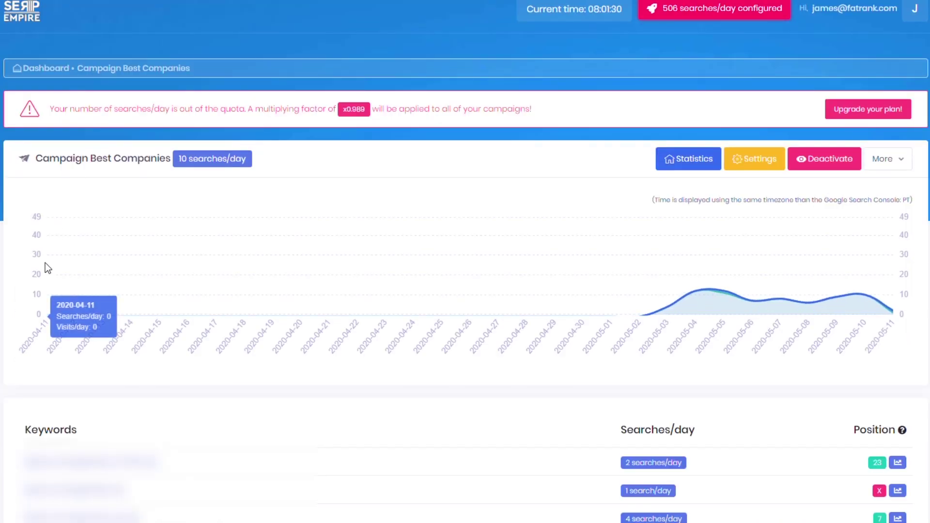
{"action": "scroll", "coordinate": [298, 306], "scroll_direction": "down", "scroll_amount": 1}
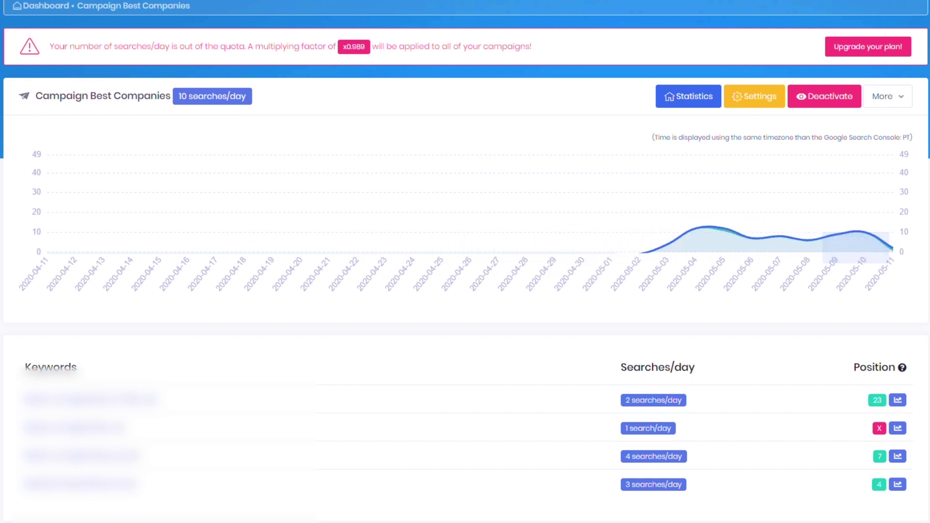
{"action": "scroll", "coordinate": [906, 373], "scroll_direction": "down", "scroll_amount": 1}
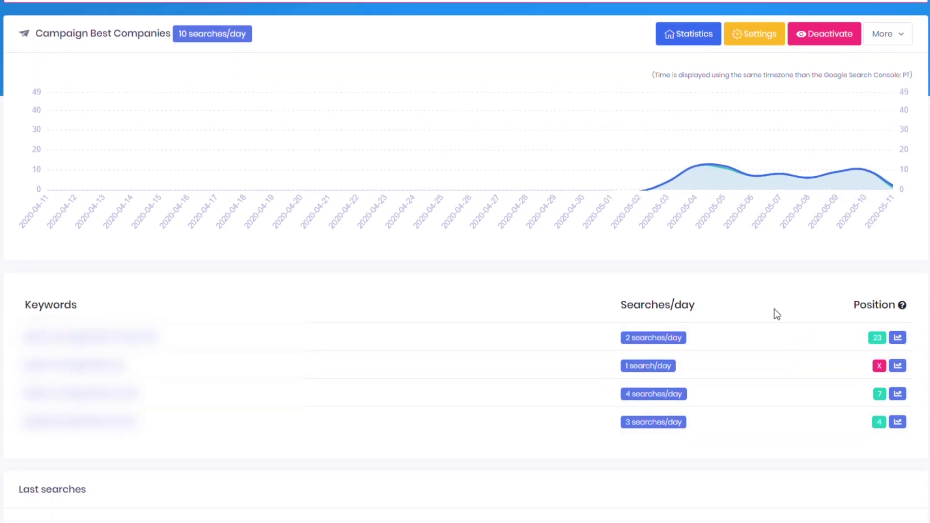
{"action": "scroll", "coordinate": [748, 349], "scroll_direction": "up", "scroll_amount": 2}
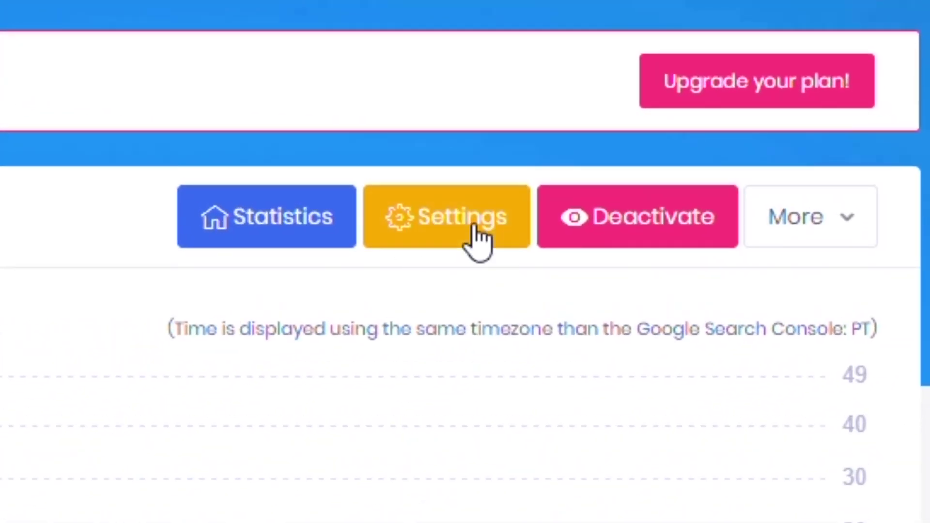
Open the Best Companies settings form and adjust the Friday traffic slider.
{"action": "left_click", "coordinate": [478, 234]}
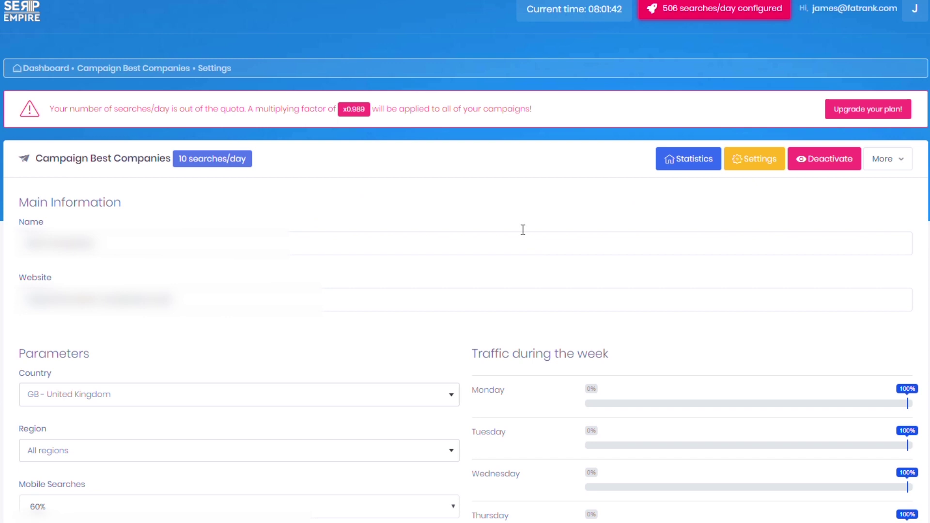
{"action": "scroll", "coordinate": [370, 208], "scroll_direction": "down", "scroll_amount": 3}
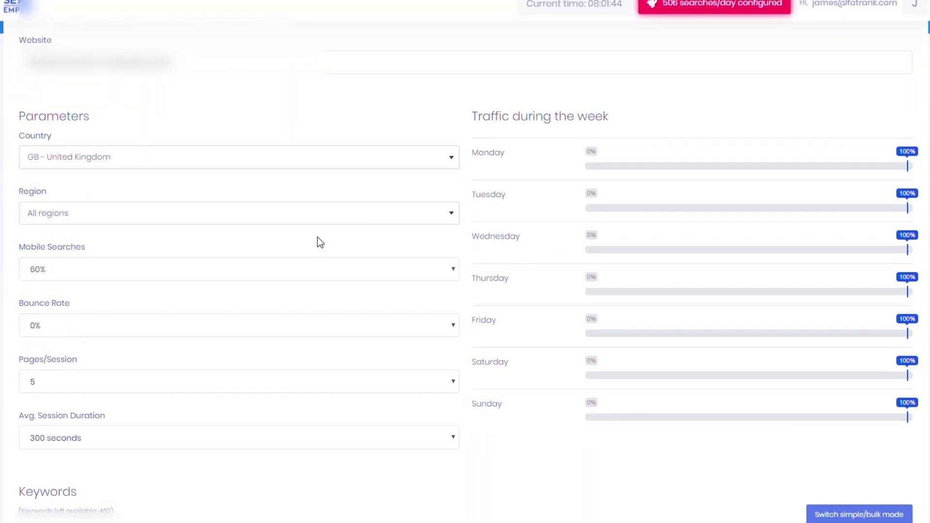
{"action": "scroll", "coordinate": [315, 305], "scroll_direction": "up", "scroll_amount": 2}
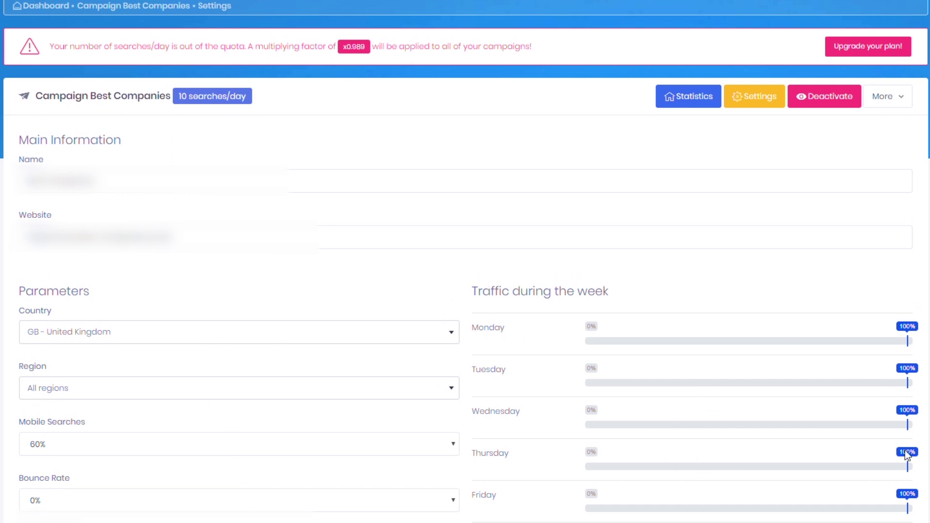
{"action": "scroll", "coordinate": [734, 356], "scroll_direction": "down", "scroll_amount": 2}
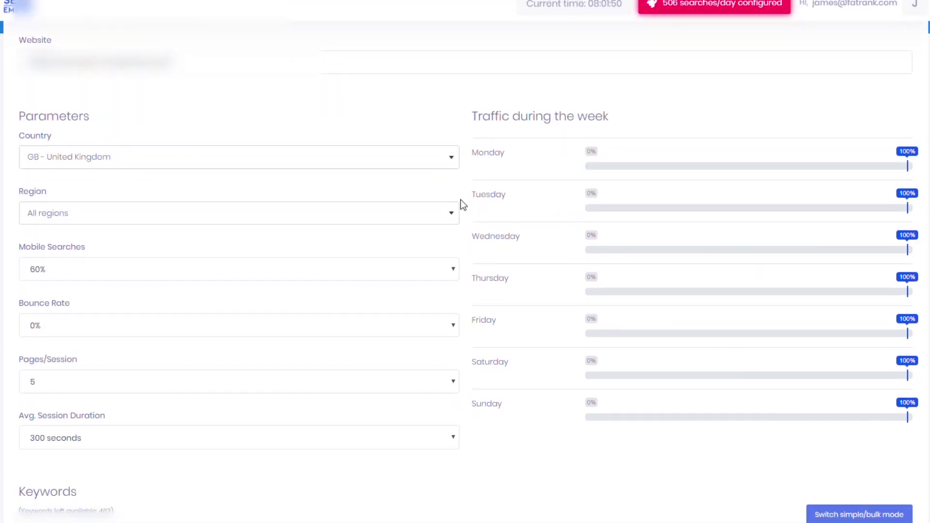
{"action": "left_click_drag", "start_coordinate": [466, 119], "coordinate": [604, 120]}
{"action": "left_click", "coordinate": [610, 119]}
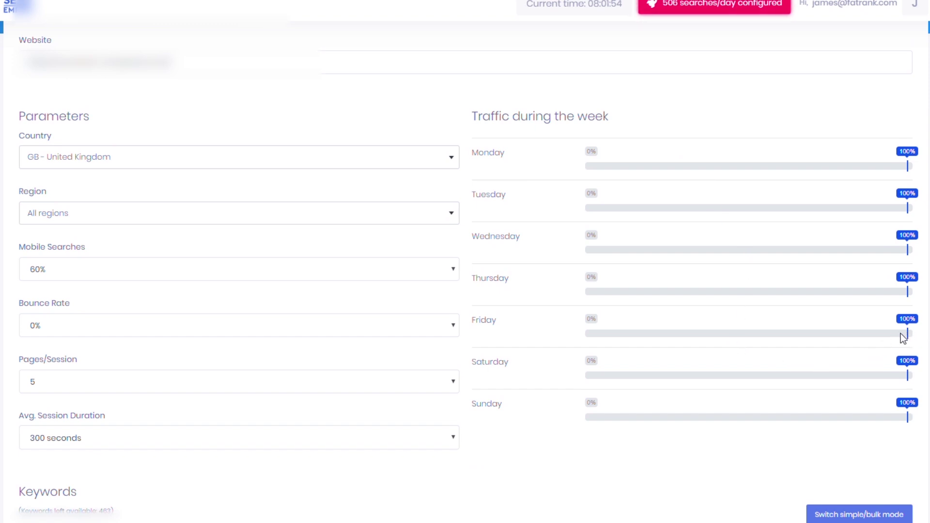
{"action": "mouse_move", "coordinate": [903, 338]}
{"action": "left_mouse_down"}
{"action": "mouse_move", "coordinate": [877, 336]}
{"action": "mouse_move", "coordinate": [907, 335]}
{"action": "left_mouse_up"}
{"action": "scroll", "coordinate": [783, 426], "scroll_direction": "down", "scroll_amount": 5}
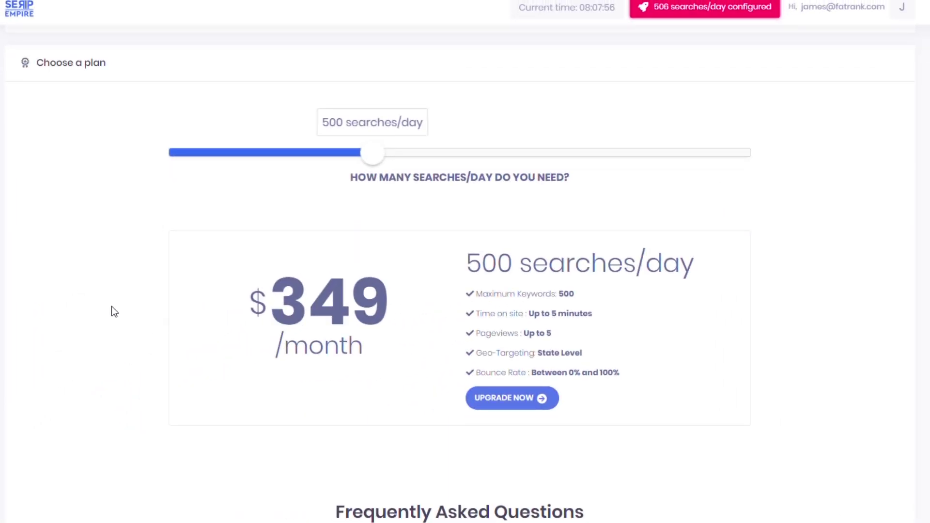
Slide the plan between 50, 400 and the highest searches/day to compare prices.
{"action": "mouse_move", "coordinate": [378, 159]}
{"action": "left_mouse_down"}
{"action": "mouse_move", "coordinate": [168, 159]}
{"action": "mouse_move", "coordinate": [768, 153]}
{"action": "mouse_move", "coordinate": [563, 170]}
{"action": "mouse_move", "coordinate": [319, 169]}
{"action": "left_mouse_up"}
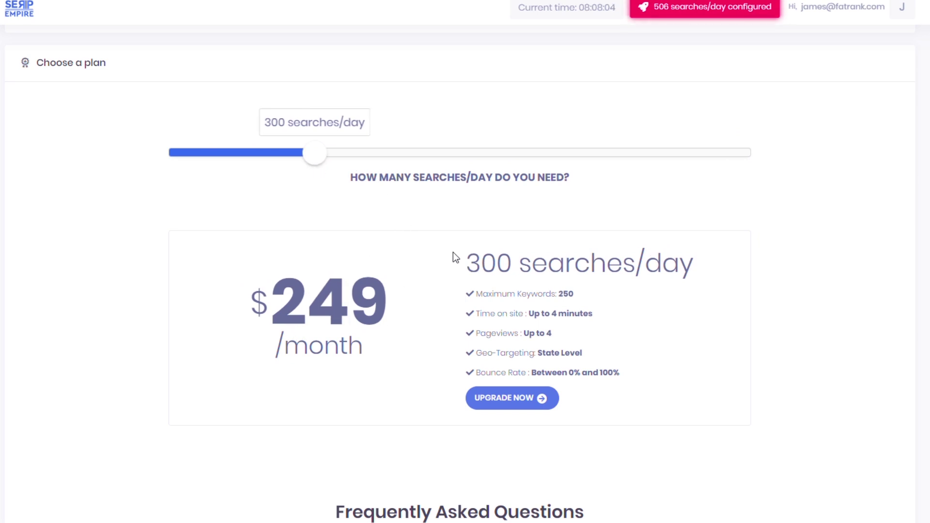
{"action": "left_click_drag", "start_coordinate": [453, 254], "coordinate": [702, 264]}
{"action": "left_click", "coordinate": [691, 260]}
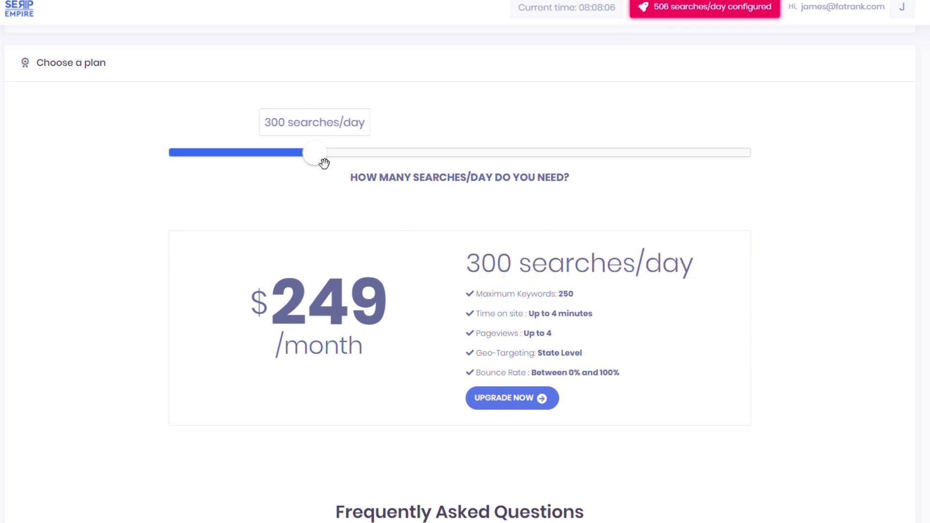
{"action": "left_click_drag", "start_coordinate": [324, 162], "coordinate": [132, 162]}
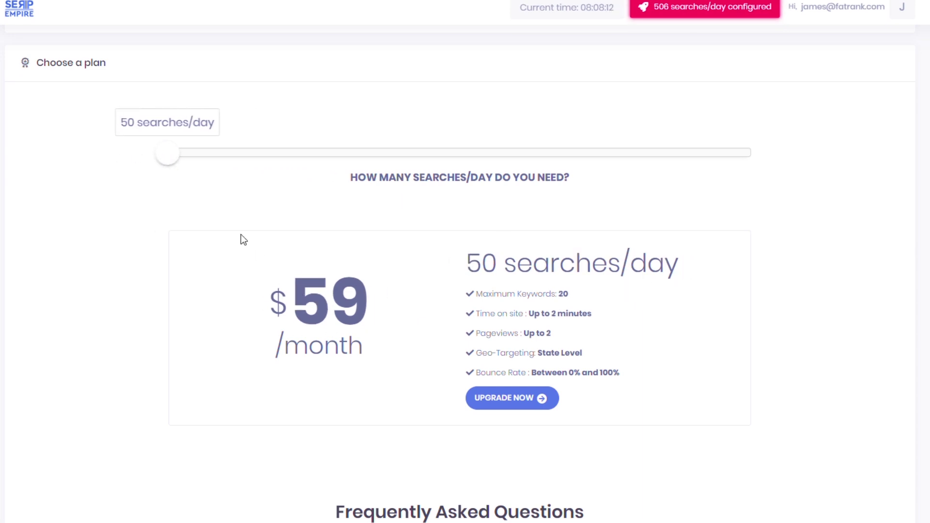
{"action": "left_click_drag", "start_coordinate": [170, 158], "coordinate": [338, 159]}
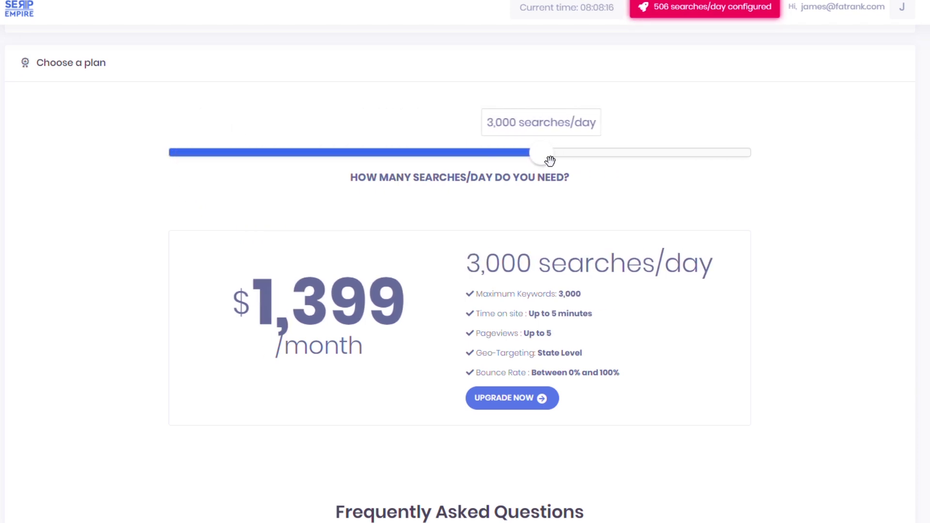
{"action": "left_click_drag", "start_coordinate": [337, 160], "coordinate": [761, 173]}
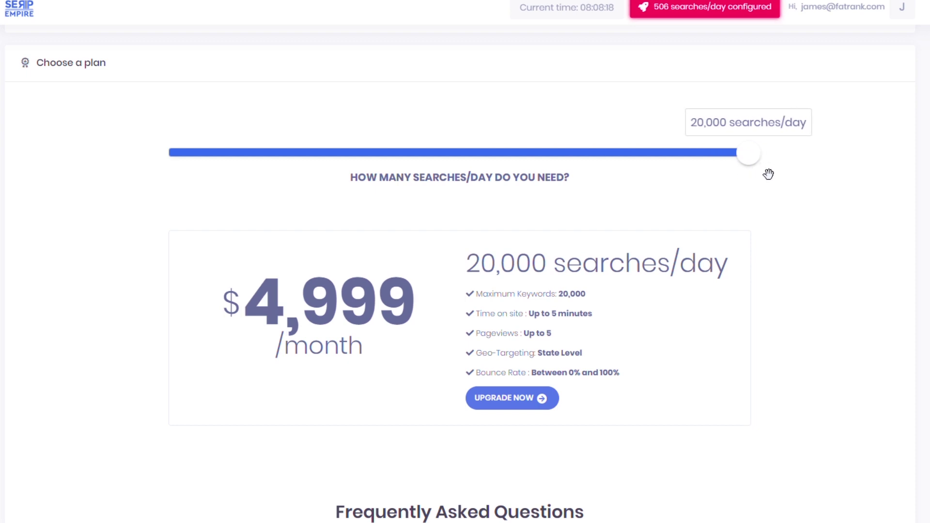
Highlight the top and 50 searches/day plan details, then settle on 300 searches/day at $249.
{"action": "left_click_drag", "start_coordinate": [628, 373], "coordinate": [480, 295]}
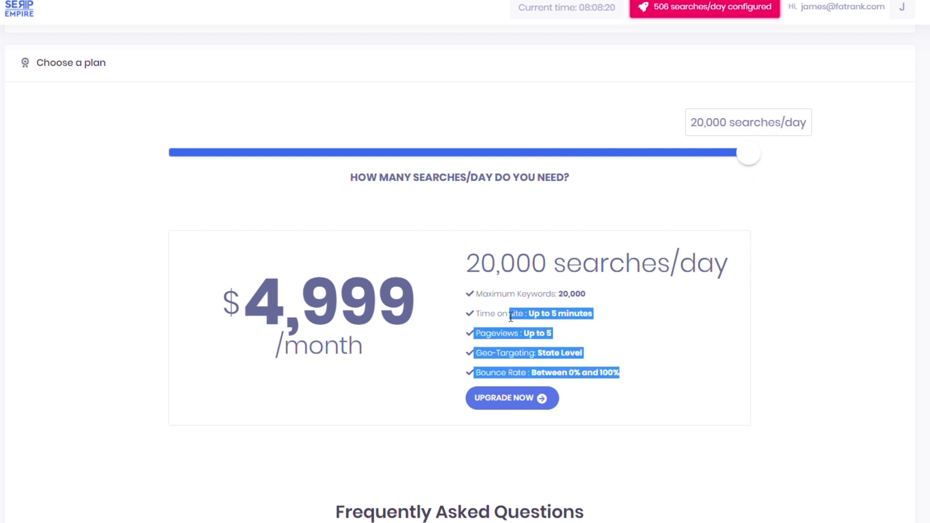
{"action": "left_click", "coordinate": [594, 338]}
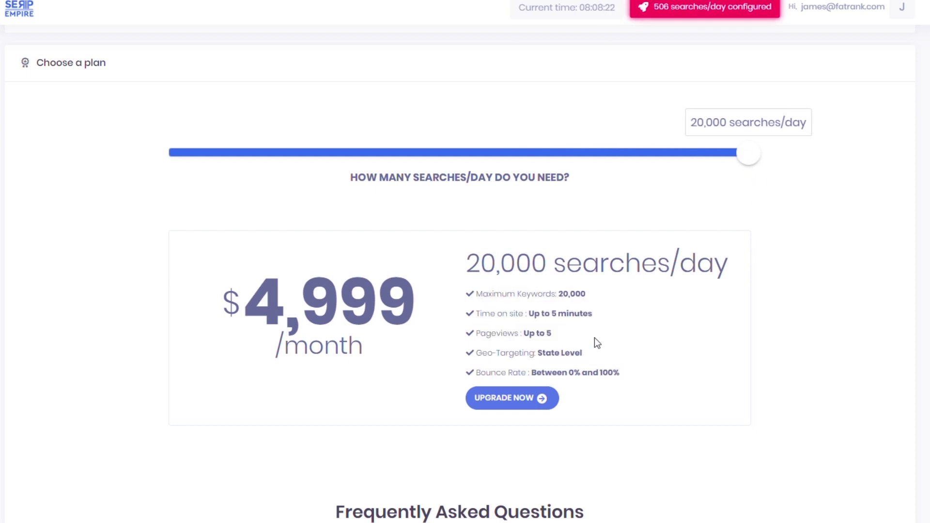
{"action": "left_click_drag", "start_coordinate": [742, 165], "coordinate": [147, 167]}
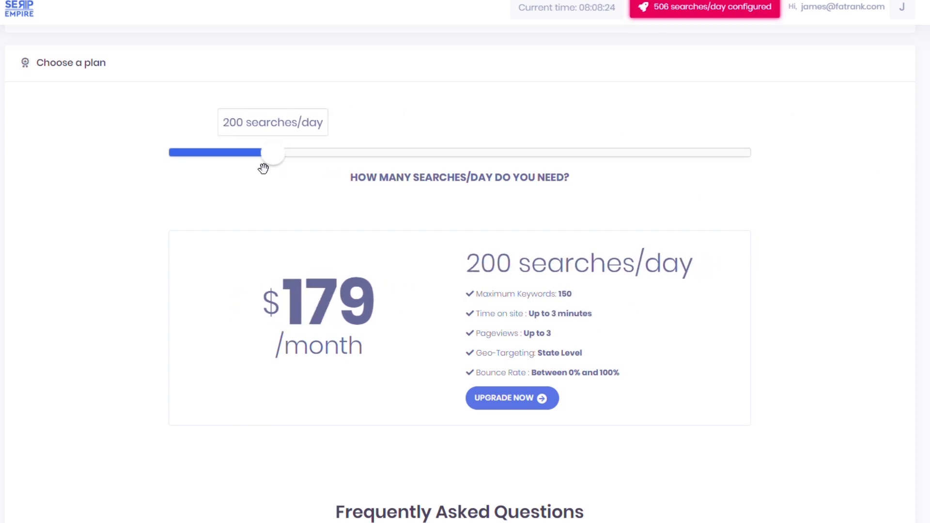
{"action": "mouse_move", "coordinate": [622, 374]}
{"action": "left_mouse_down"}
{"action": "mouse_move", "coordinate": [456, 309]}
{"action": "mouse_move", "coordinate": [476, 303]}
{"action": "left_mouse_up"}
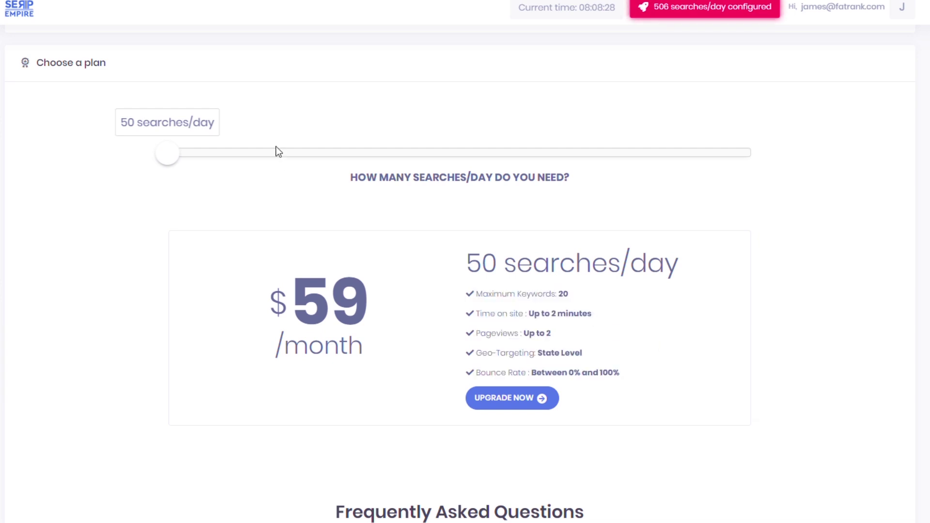
{"action": "left_click_drag", "start_coordinate": [180, 157], "coordinate": [320, 165]}
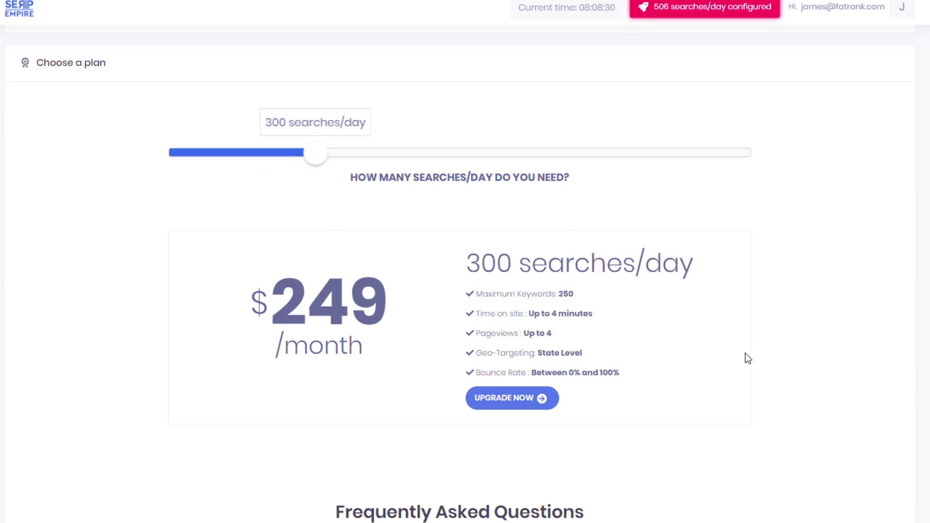